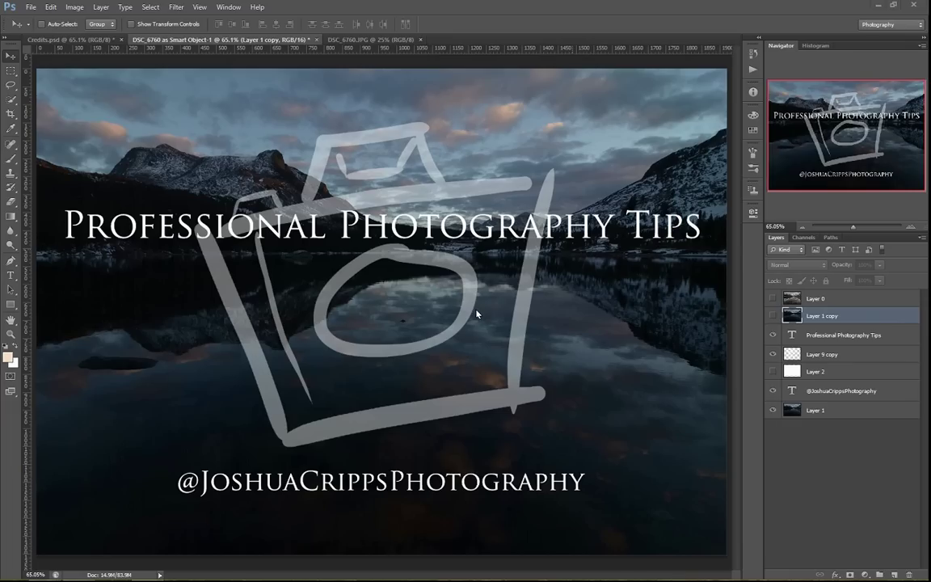
# Show the Layer 1 copy so the plain lake photo covers the title and camera logo.
pyautogui.click(771, 316)
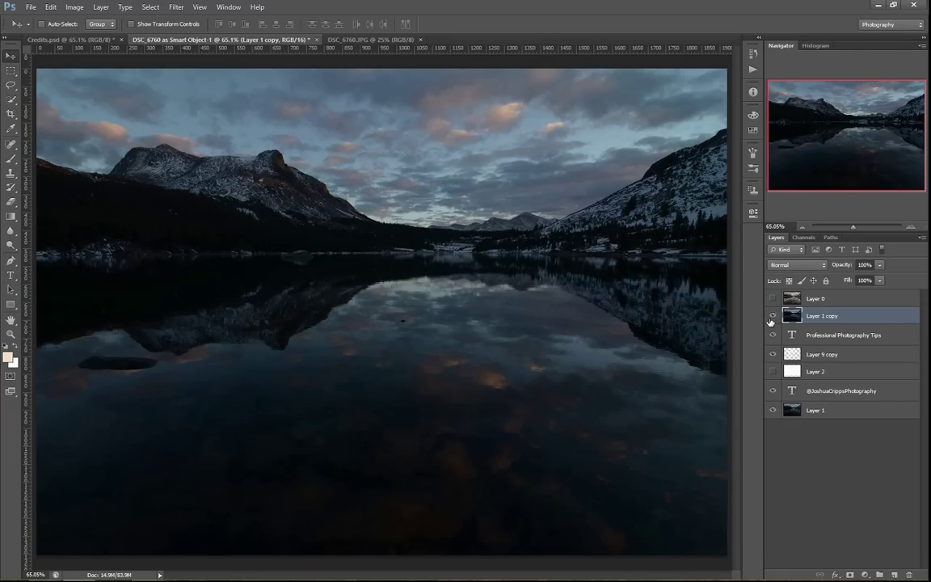
# Show the brighter, warmer finished edit of the lake photo on top.
pyautogui.click(771, 299)
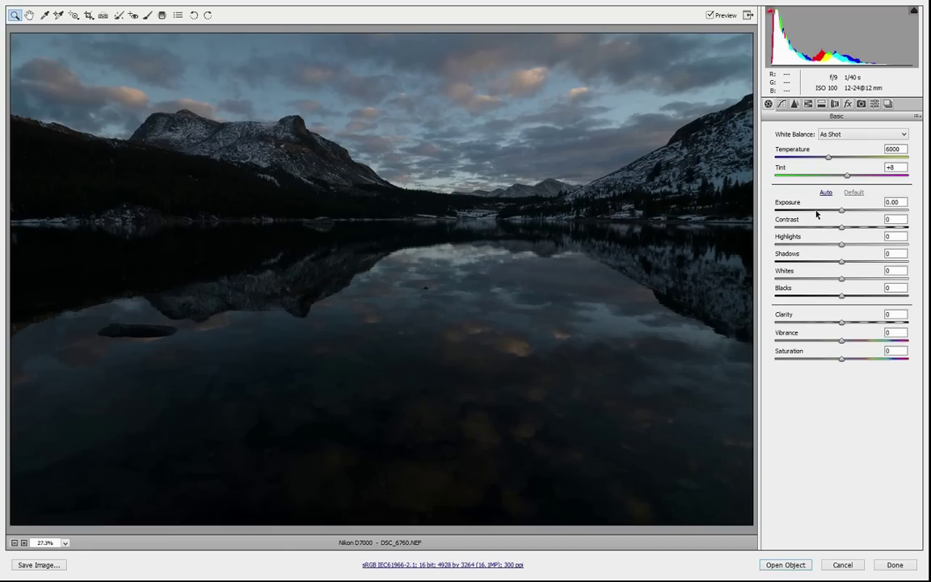
# Brighten the raw photo to Exposure +1.50, pull Highlights to -63 and lift Shadows to +42.
pyautogui.moveTo(840, 211); pyautogui.dragTo(863, 213)
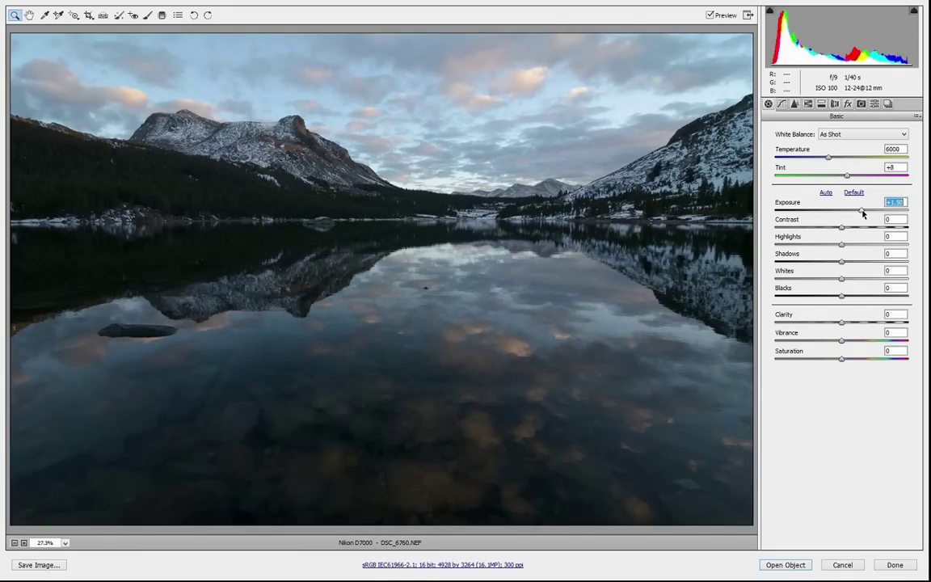
pyautogui.click(839, 246)
pyautogui.moveTo(838, 250); pyautogui.dragTo(801, 251)
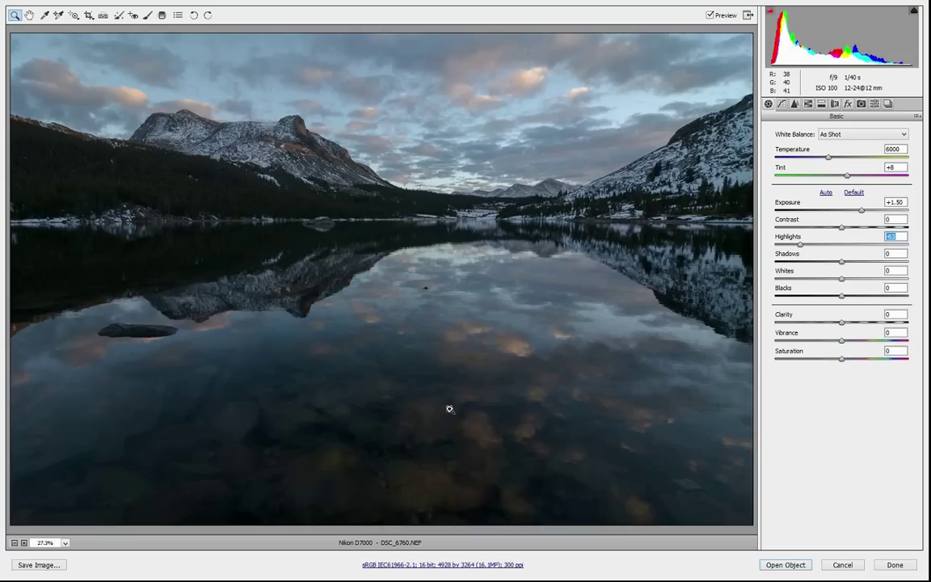
pyautogui.moveTo(842, 265); pyautogui.dragTo(848, 360)
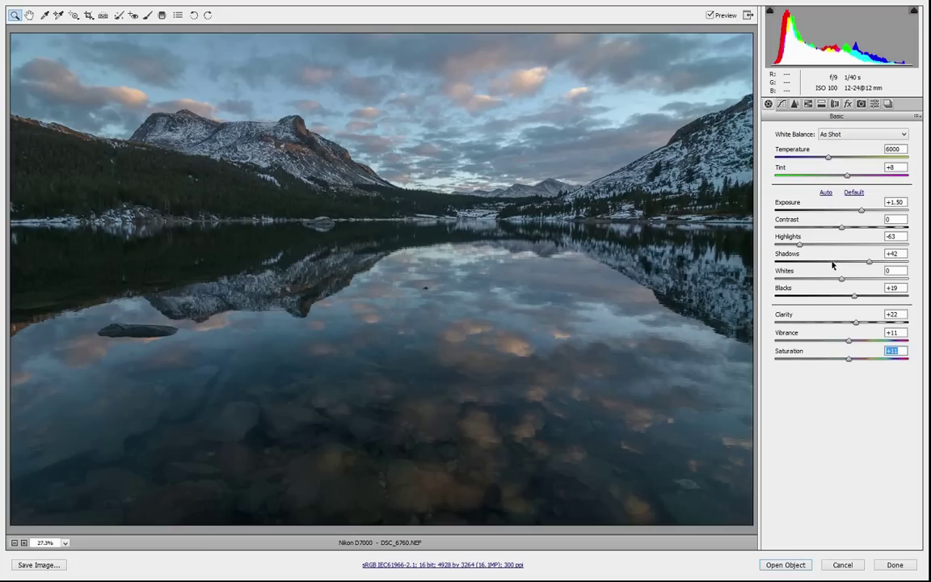
# Add a gentle S-shaped point curve with points at 34/24 and 188/200.
pyautogui.click(781, 104)
pyautogui.moveTo(876, 213); pyautogui.dragTo(875, 208)
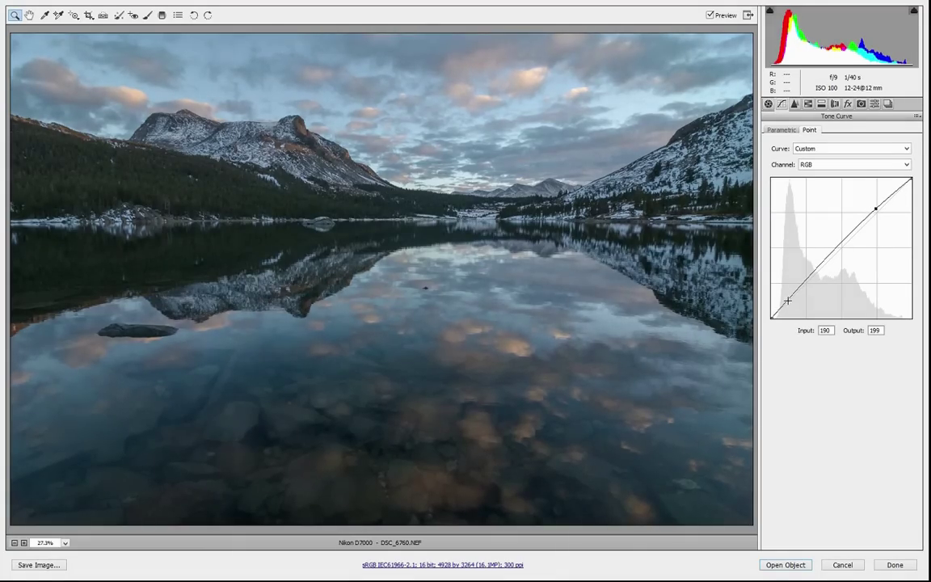
pyautogui.moveTo(788, 300); pyautogui.dragTo(790, 305)
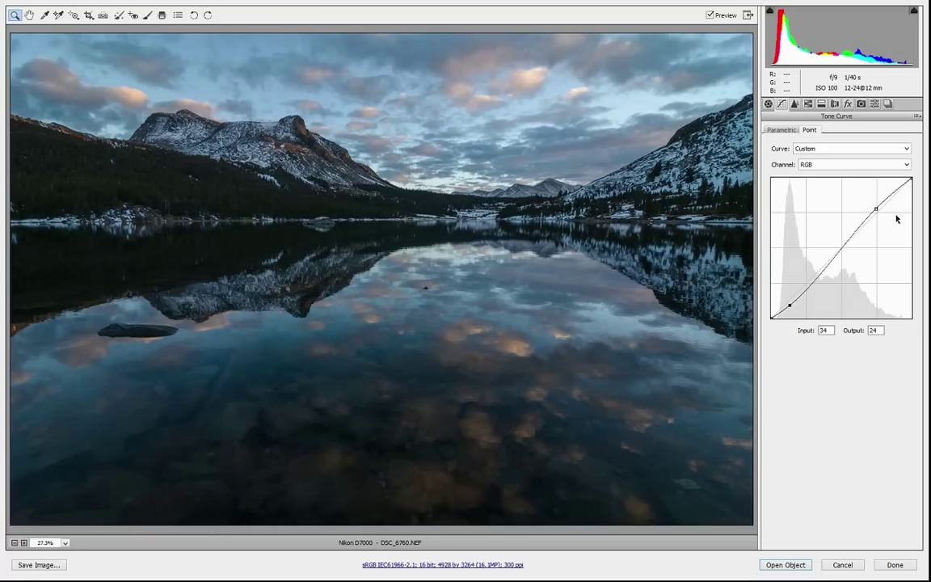
pyautogui.moveTo(870, 208); pyautogui.dragTo(868, 207)
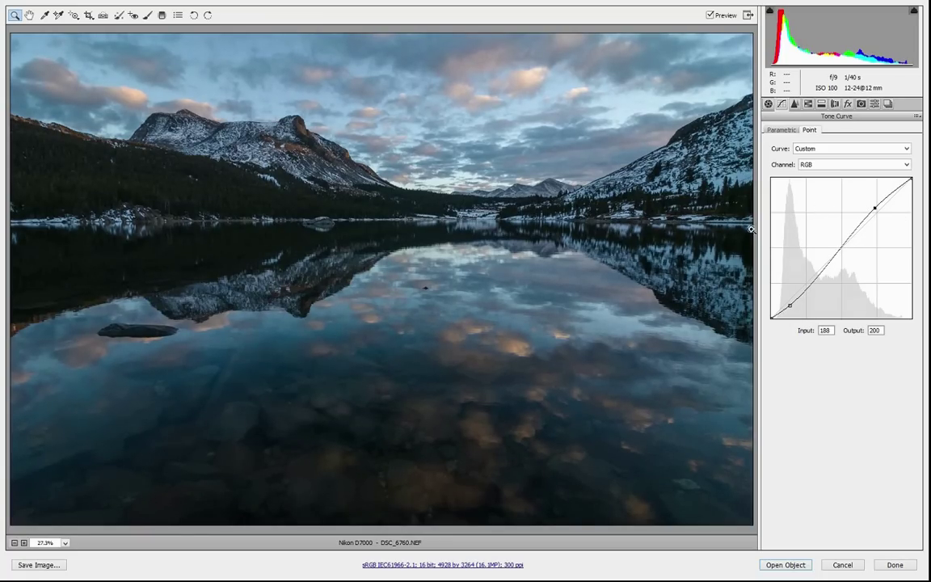
# Lower Highlights to -68 and raise Shadows to +44 in the Basic panel.
pyautogui.click(768, 106)
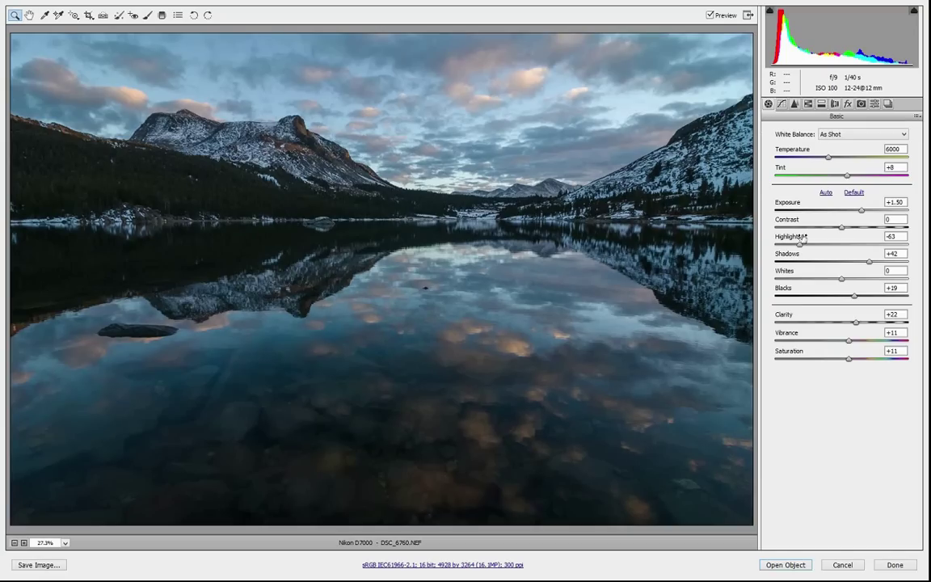
pyautogui.moveTo(798, 248); pyautogui.dragTo(797, 250)
pyautogui.moveTo(867, 262); pyautogui.dragTo(870, 263)
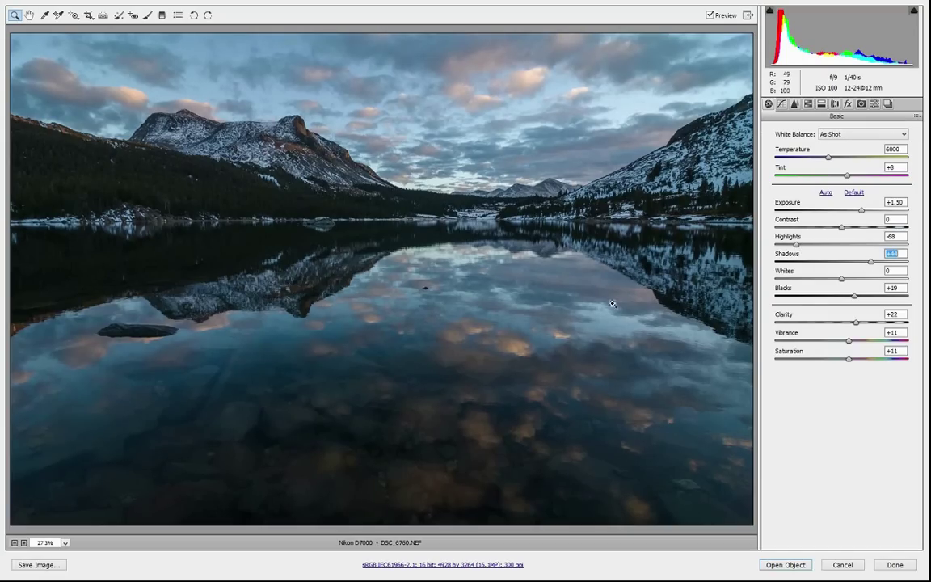
# Add a graduated filter over the lower lake with Exposure +1.05 and Contrast +55.
pyautogui.click(162, 15)
pyautogui.moveTo(415, 391); pyautogui.dragTo(421, 270)
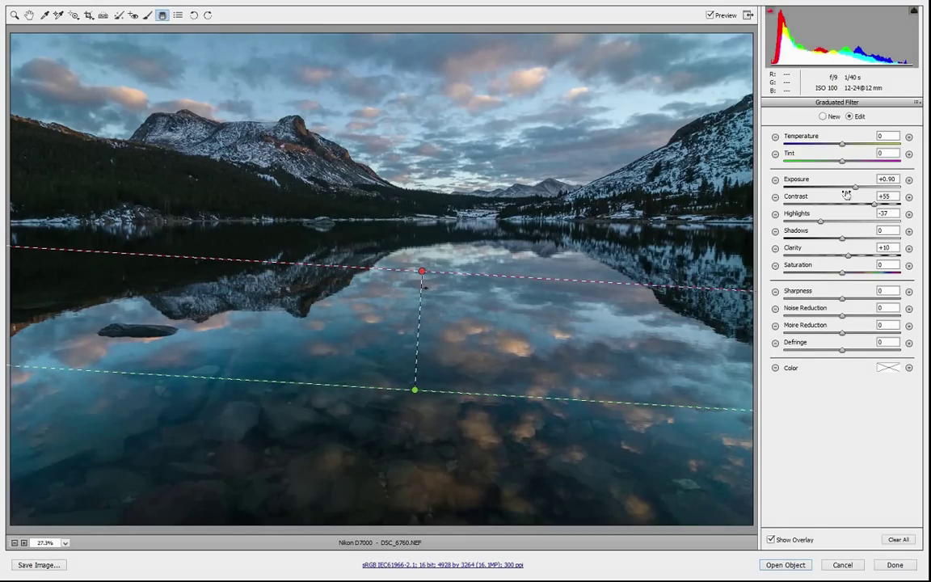
pyautogui.moveTo(854, 187); pyautogui.dragTo(858, 188)
pyautogui.click(878, 206)
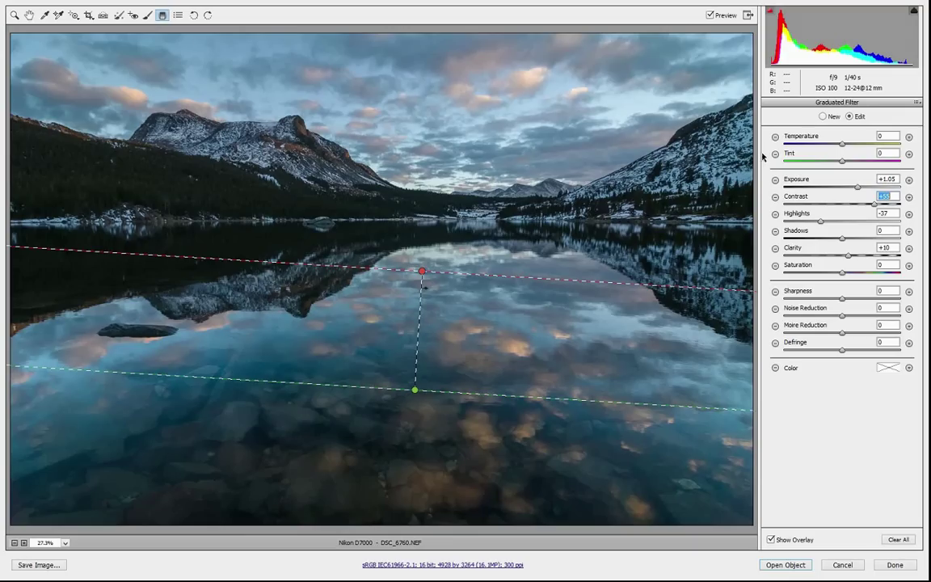
# Warm the white balance to Temperature 9000 and shift Tint toward magenta (+10).
pyautogui.click(29, 15)
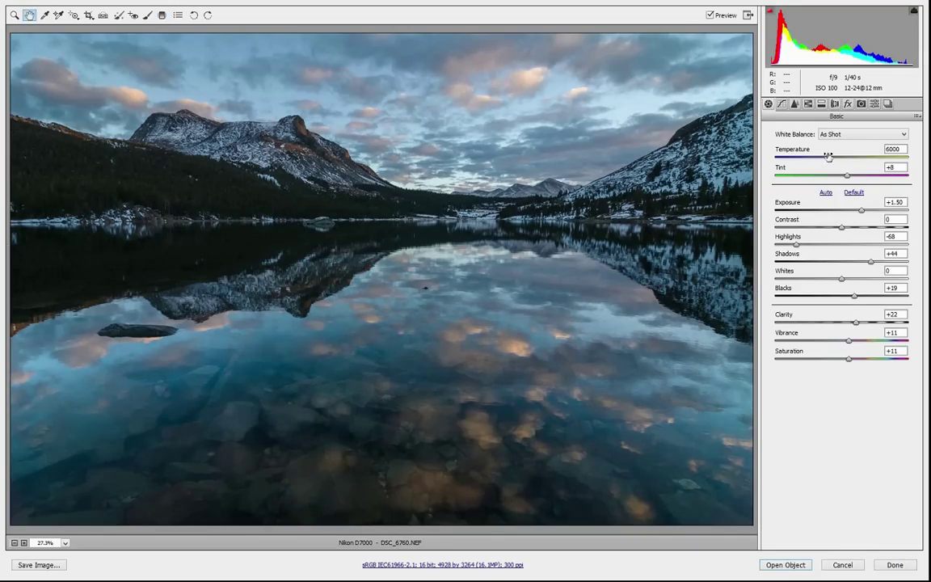
pyautogui.moveTo(828, 157); pyautogui.dragTo(863, 159)
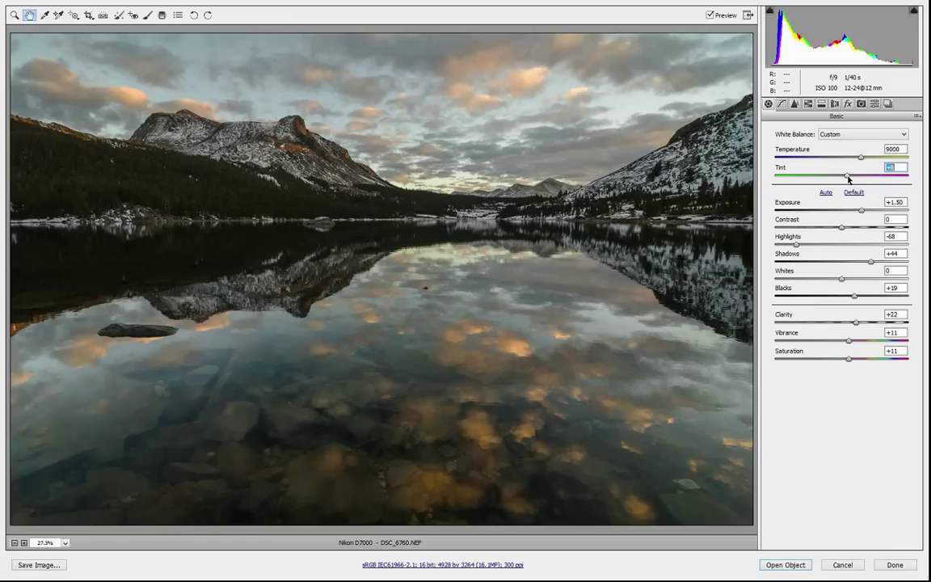
pyautogui.moveTo(848, 178); pyautogui.dragTo(861, 180)
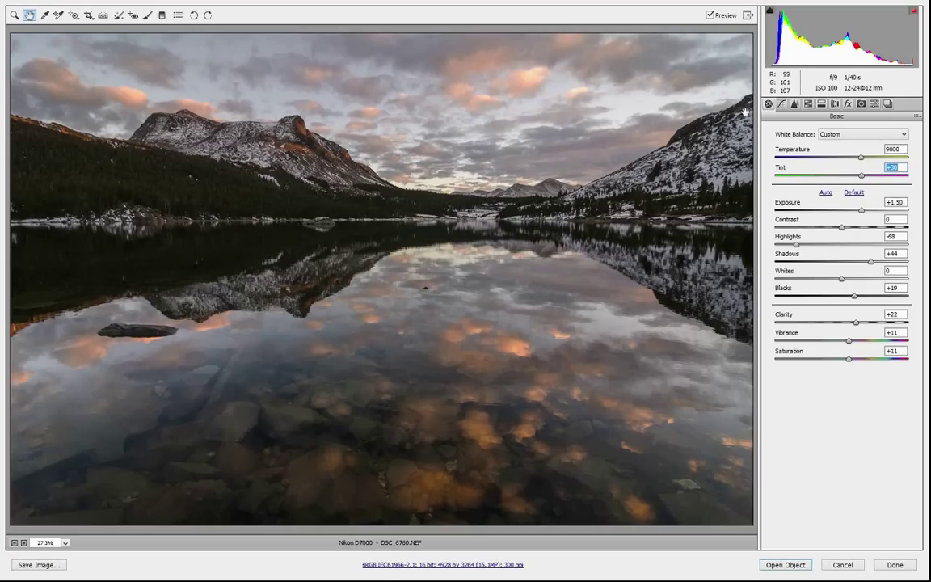
# Darken the corners with a lens vignette at Midpoint 35, eased back to a subtler amount.
pyautogui.click(835, 105)
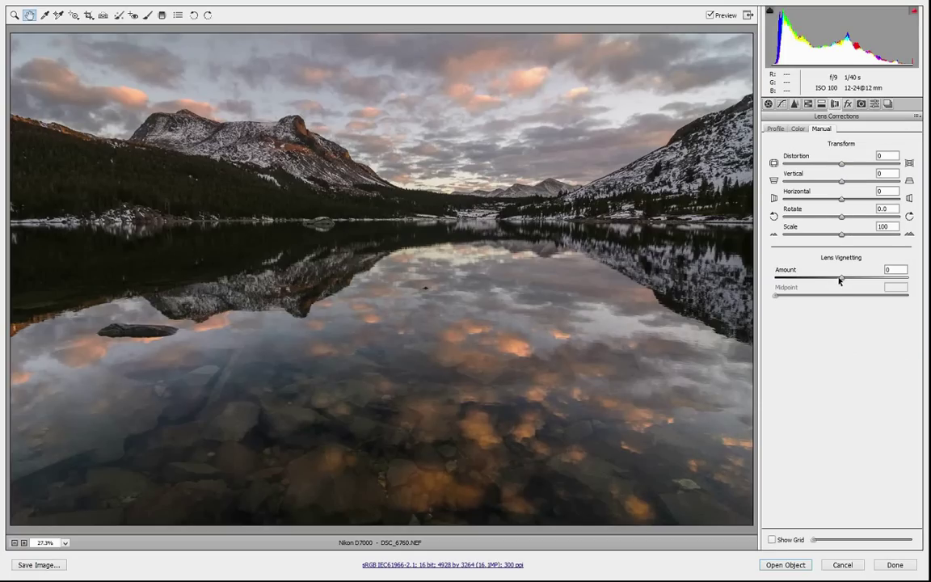
pyautogui.moveTo(841, 281); pyautogui.dragTo(822, 305)
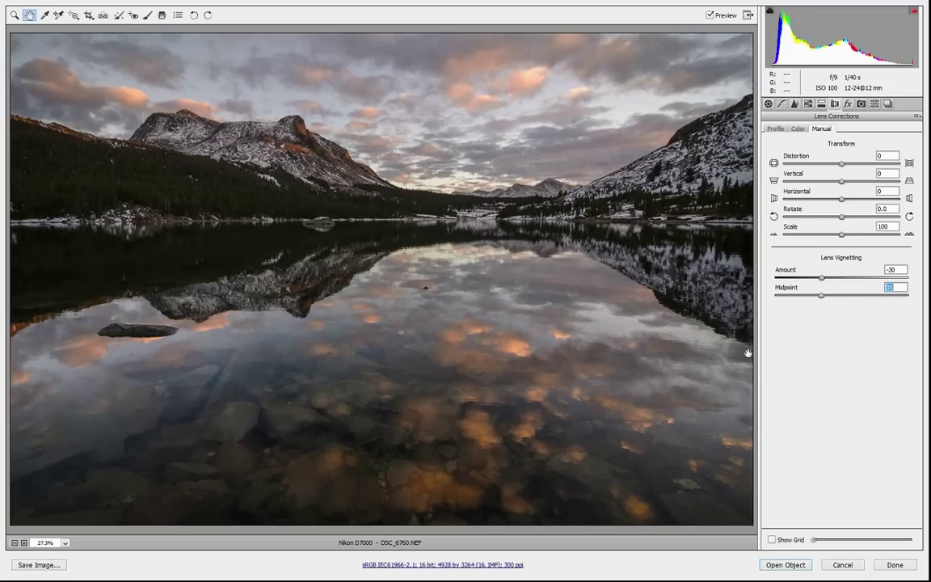
pyautogui.moveTo(823, 279); pyautogui.dragTo(829, 285)
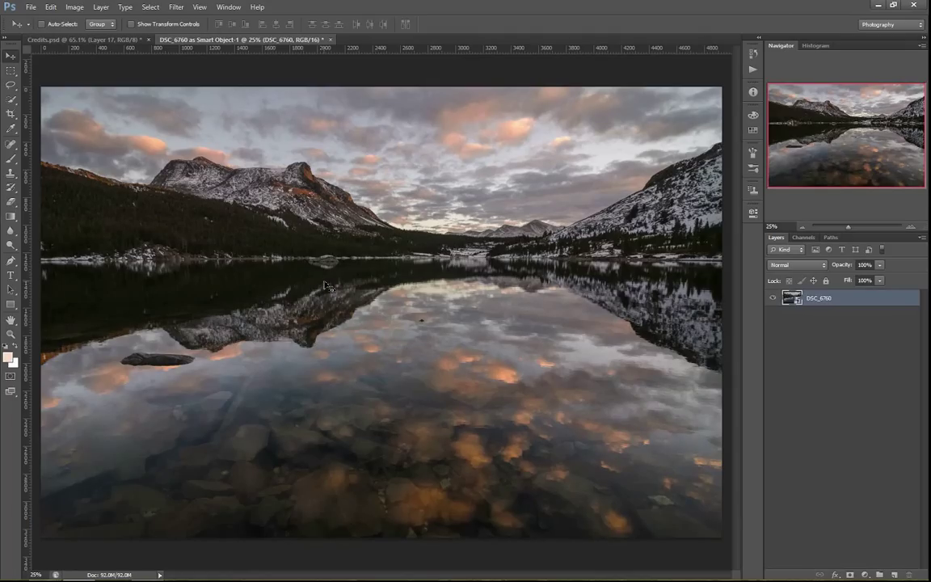
# Zoom in to 100% and center the view on the lower lake.
pyautogui.click(911, 228)
pyautogui.click(911, 228)
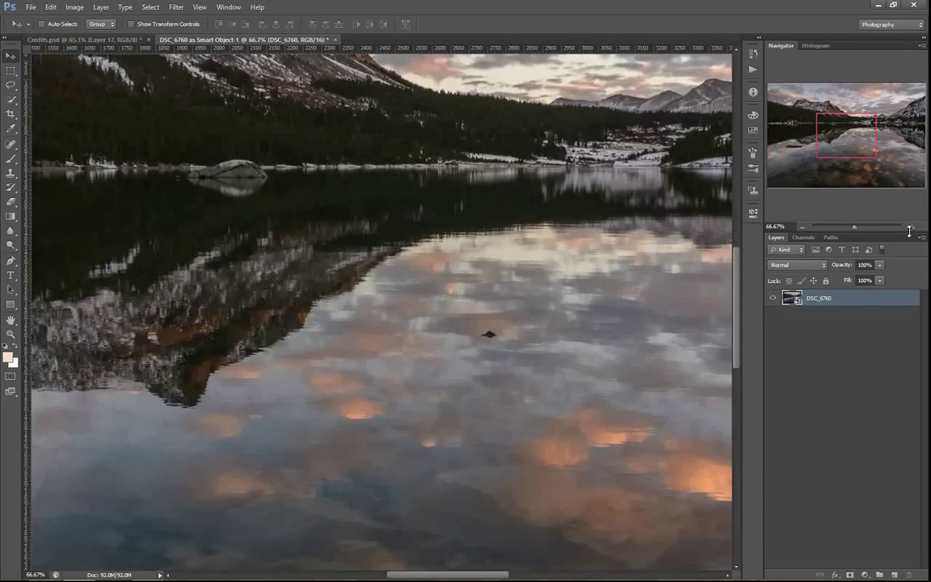
pyautogui.click(912, 231)
pyautogui.moveTo(846, 135); pyautogui.dragTo(839, 150)
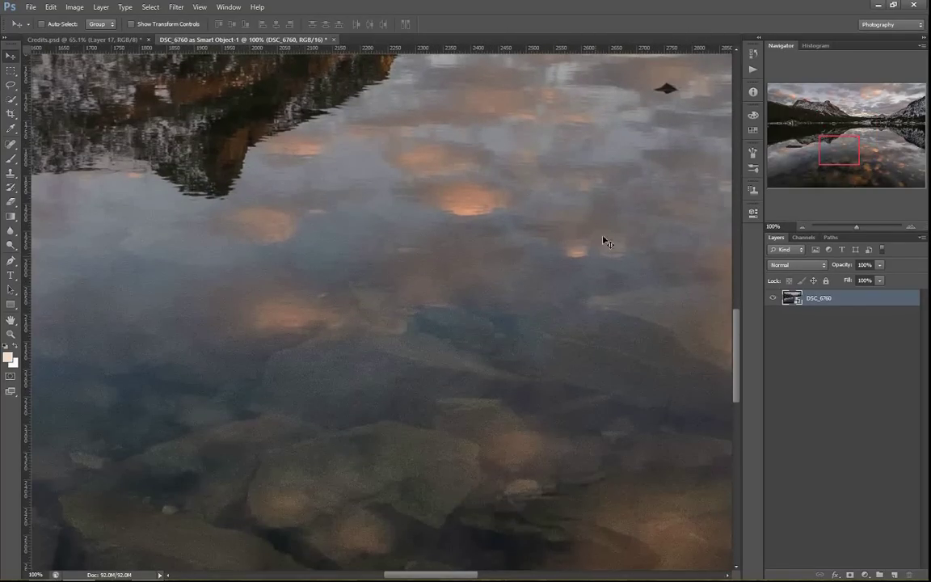
# Apply Neat Image noise reduction to the photo using an automatically built noise profile.
pyautogui.click(171, 7)
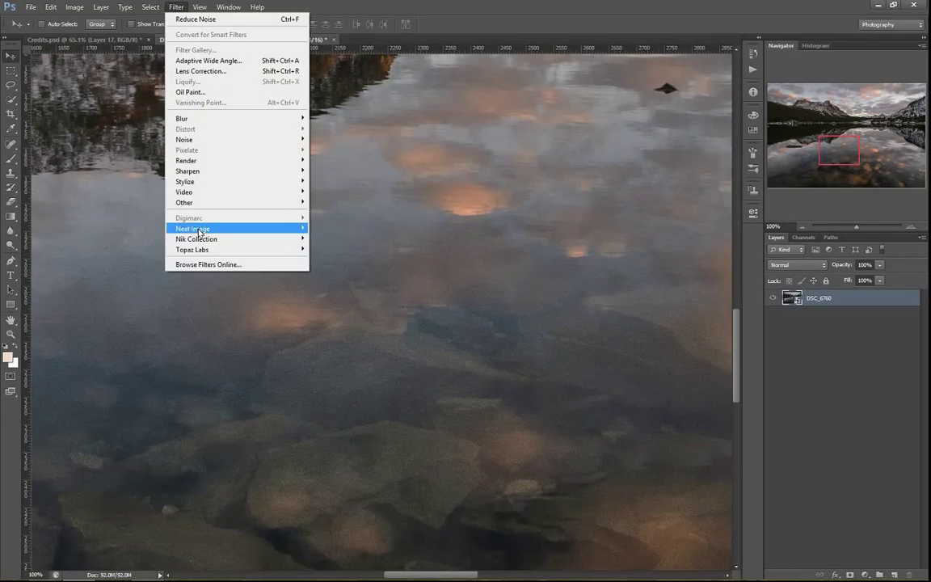
pyautogui.moveTo(200, 231)
pyautogui.click(331, 228)
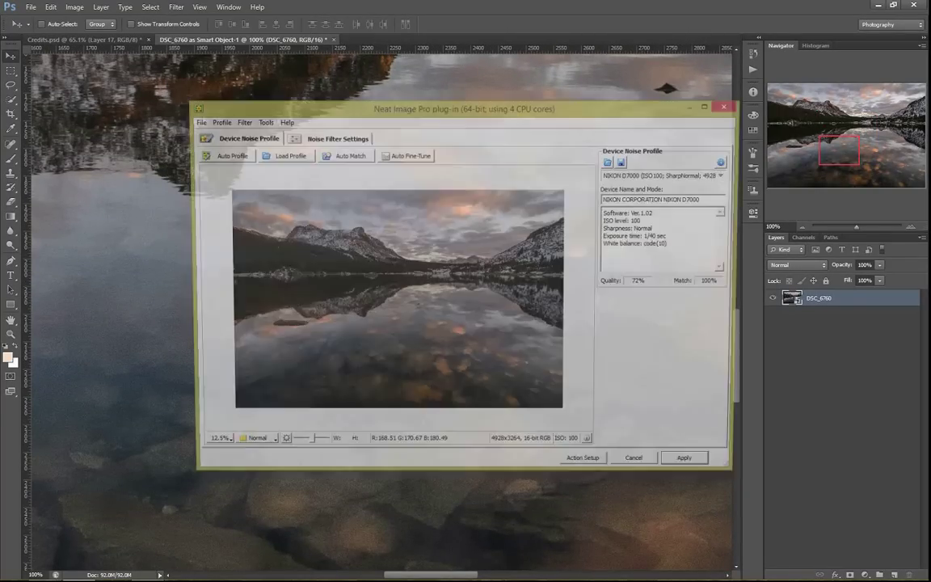
pyautogui.click(226, 156)
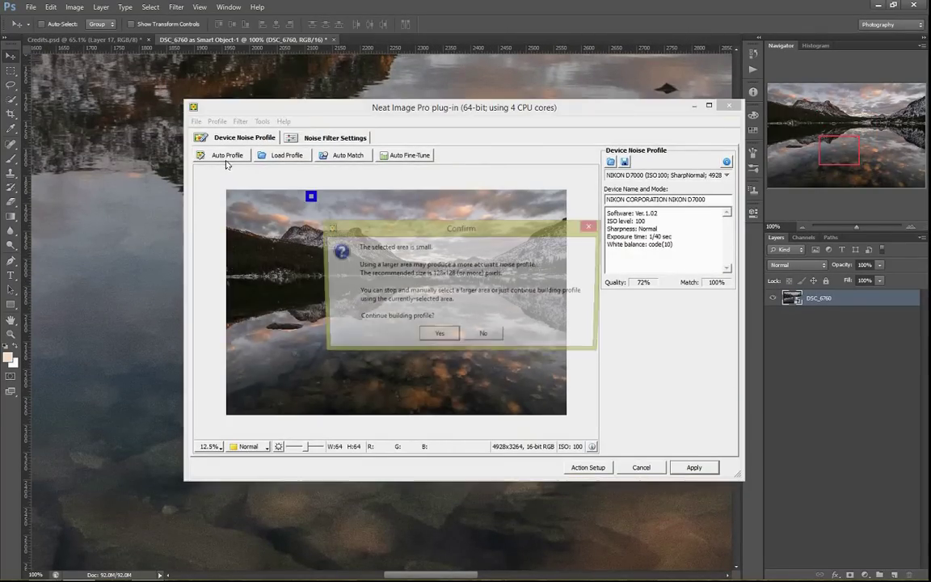
pyautogui.click(438, 334)
pyautogui.click(692, 466)
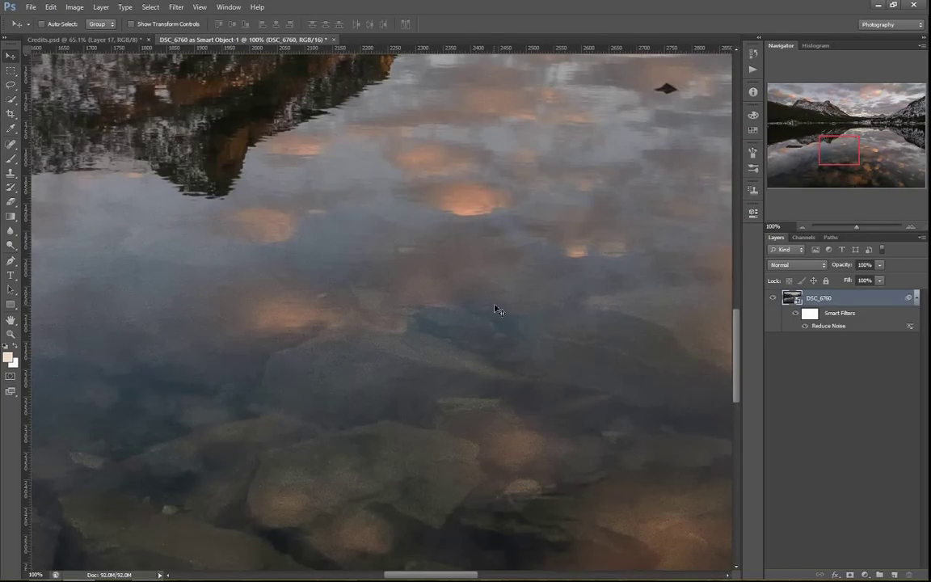
# Pan to the mountain reflection and zoom out until the whole photo fits.
pyautogui.moveTo(836, 150); pyautogui.dragTo(859, 118)
pyautogui.click(802, 228)
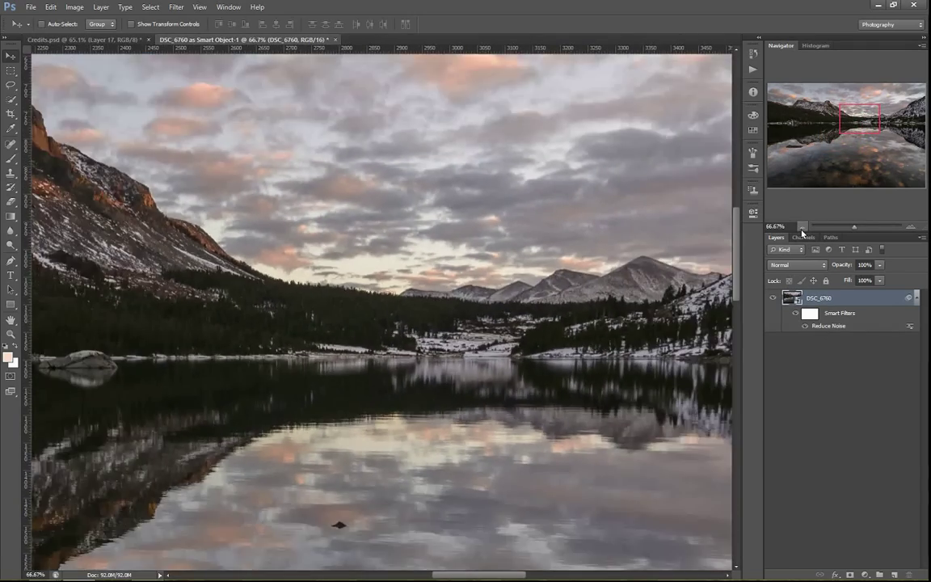
pyautogui.click(801, 227)
pyautogui.click(802, 227)
pyautogui.click(801, 227)
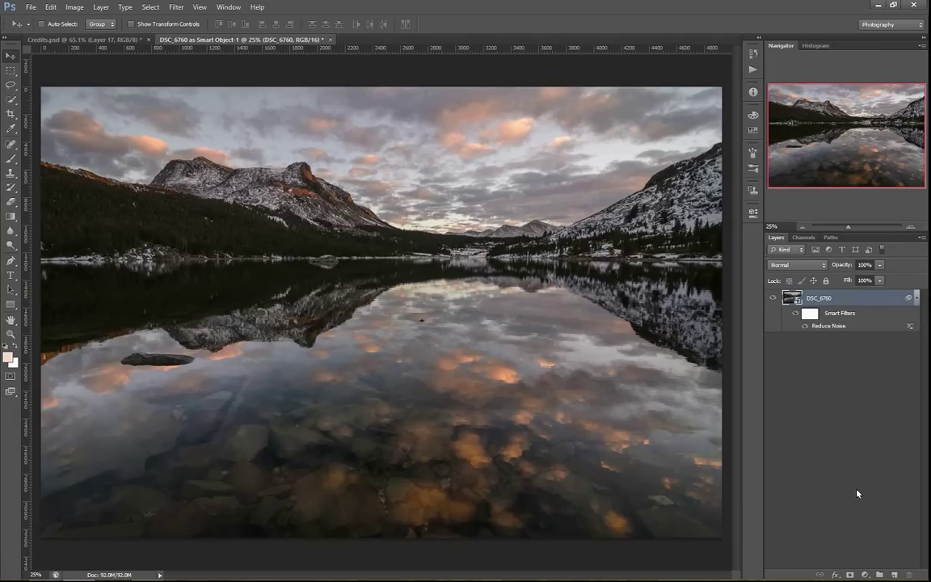
# Create a Soft Light 'burn / dodge' layer and sample a peach cloud tone as the brush colour.
pyautogui.press('F2')
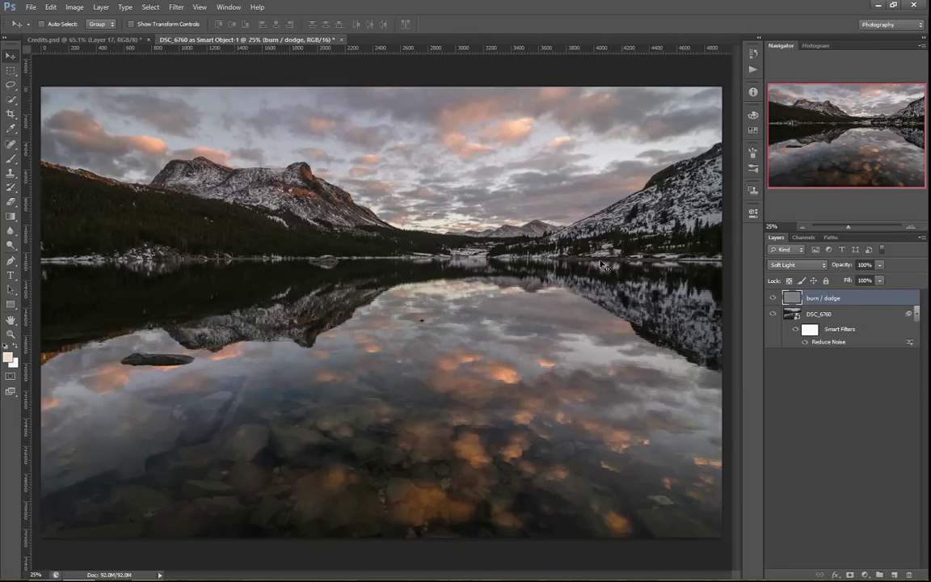
pyautogui.press('b')
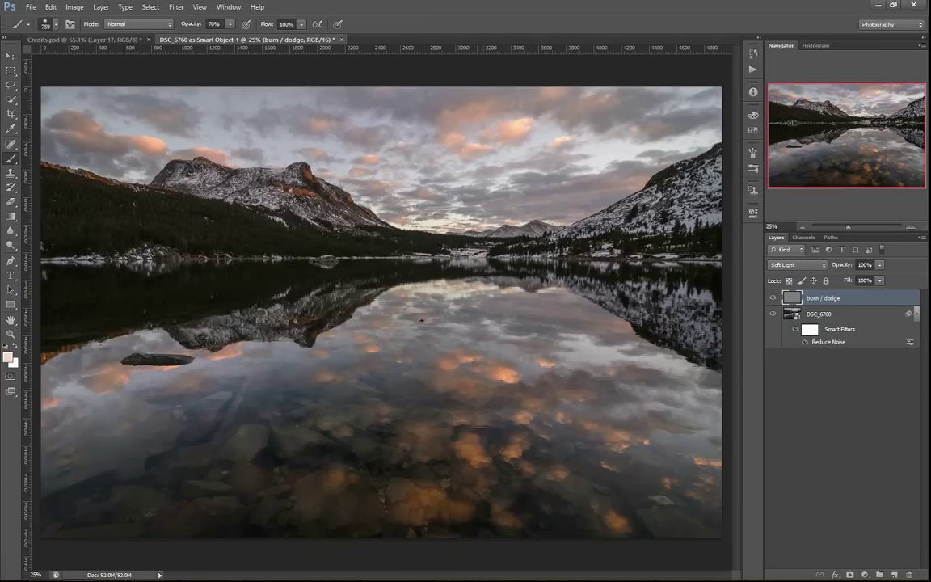
pyautogui.keyDown('alt'); pyautogui.click(518, 131); pyautogui.keyUp('alt')
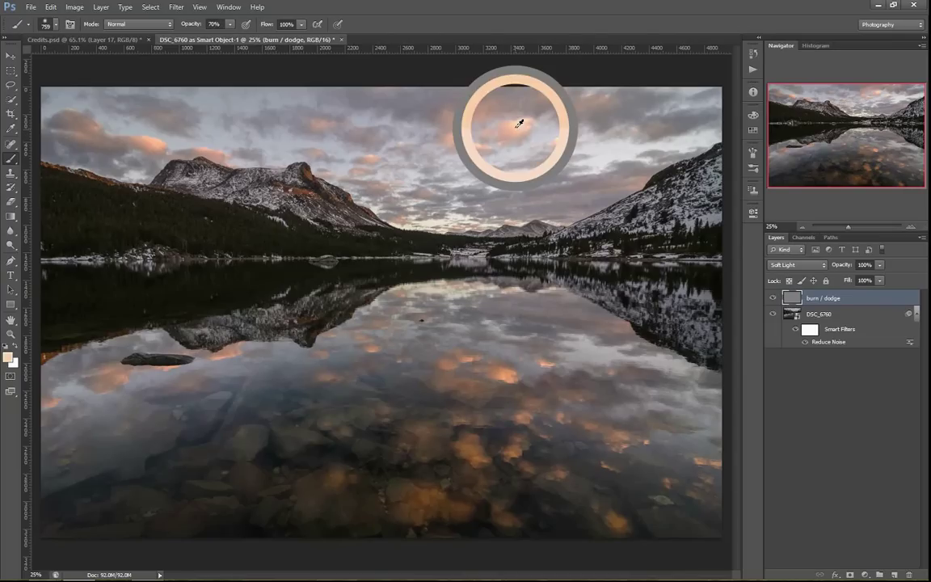
pyautogui.click(8, 357)
pyautogui.click(679, 130)
# Enlarge the brush to 1284 pixels and paint over the mountain and its reflection.
pyautogui.moveTo(423, 241); pyautogui.dragTo(450, 230)
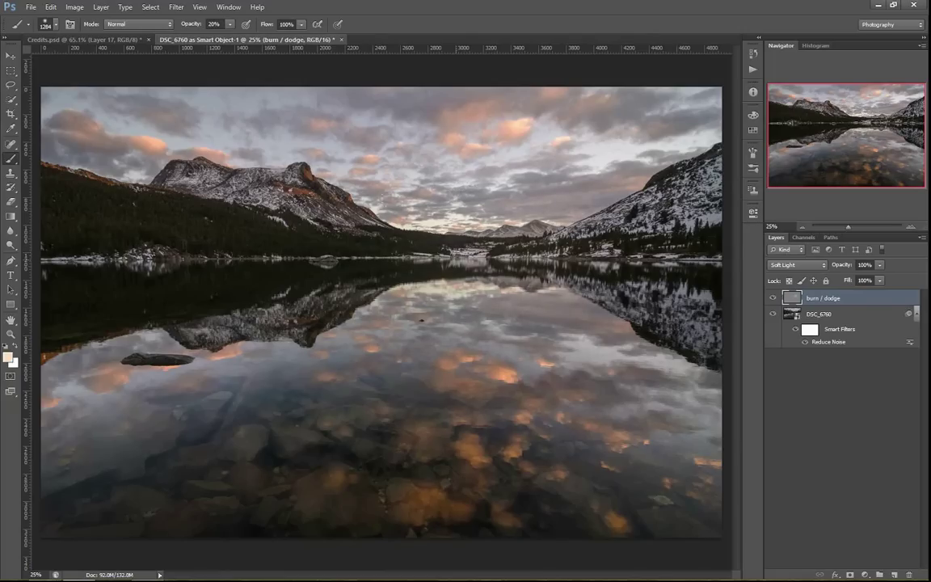
pyautogui.moveTo(319, 171); pyautogui.dragTo(284, 206)
pyautogui.moveTo(260, 267); pyautogui.dragTo(311, 289)
pyautogui.moveTo(267, 208); pyautogui.dragTo(285, 196)
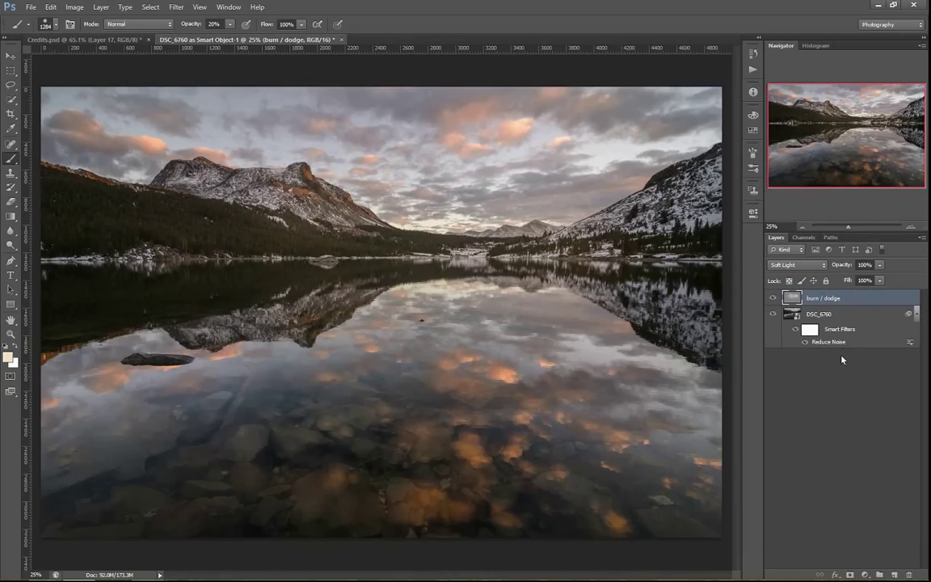
# Add a mask to burn / dodge and fill it via Apply Image (Merged, RGB, Multiply).
pyautogui.click(850, 574)
pyautogui.click(74, 6)
pyautogui.click(114, 167)
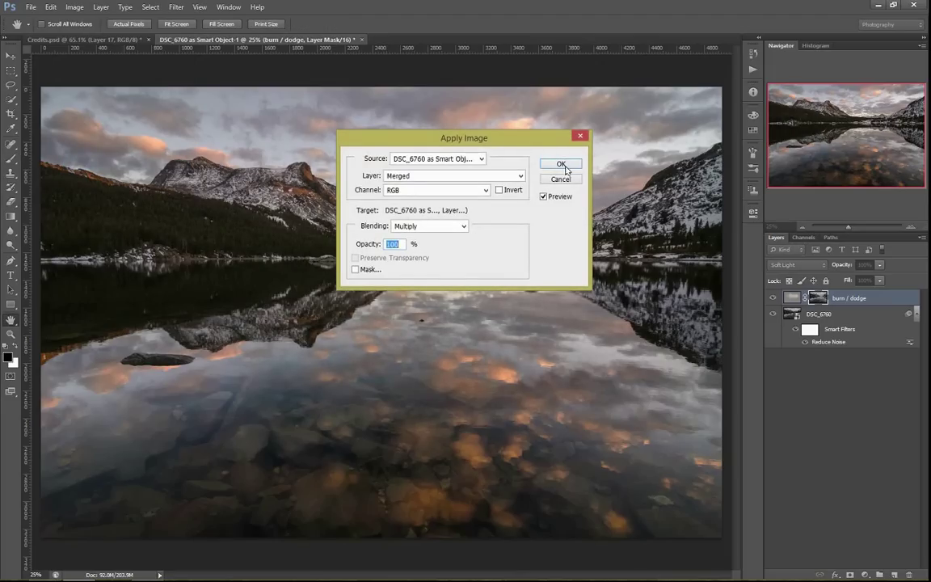
pyautogui.click(556, 163)
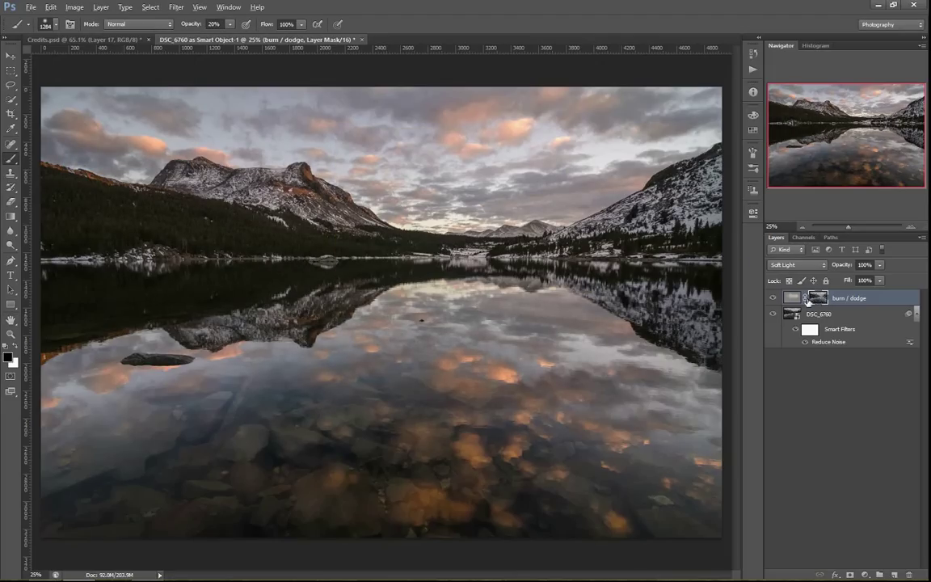
# Inspect the new mask alone, then compare the photo with and without dodging.
pyautogui.keyDown('alt'); pyautogui.click(816, 300); pyautogui.keyUp('alt')
pyautogui.keyDown('alt'); pyautogui.click(816, 300); pyautogui.keyUp('alt')
pyautogui.click(774, 298)
pyautogui.click(773, 299)
pyautogui.click(773, 298)
pyautogui.click(773, 299)
pyautogui.click(771, 300)
pyautogui.click(771, 300)
pyautogui.click(771, 299)
pyautogui.click(771, 300)
# Add a Curves adjustment and darken the sky's midtones with points set on the image.
pyautogui.click(864, 574)
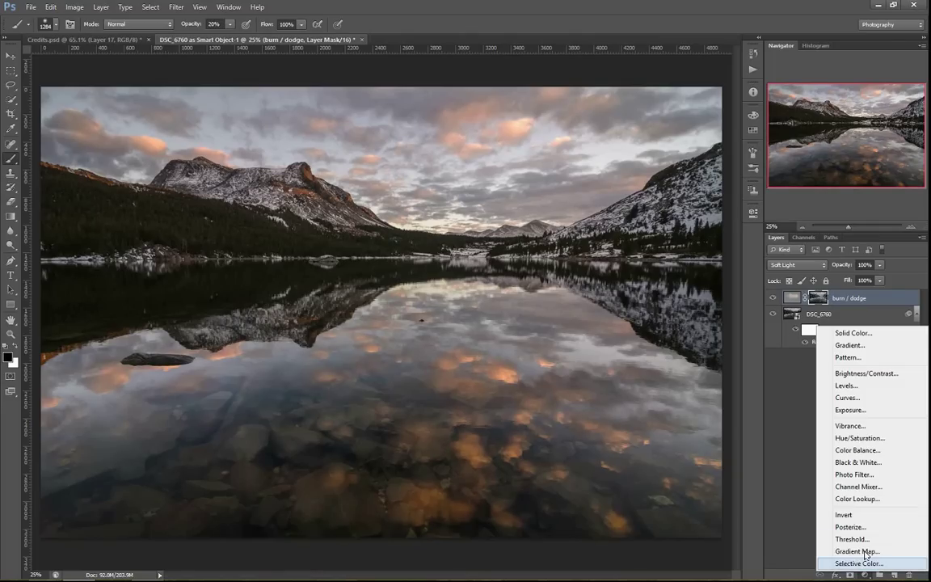
pyautogui.click(780, 367)
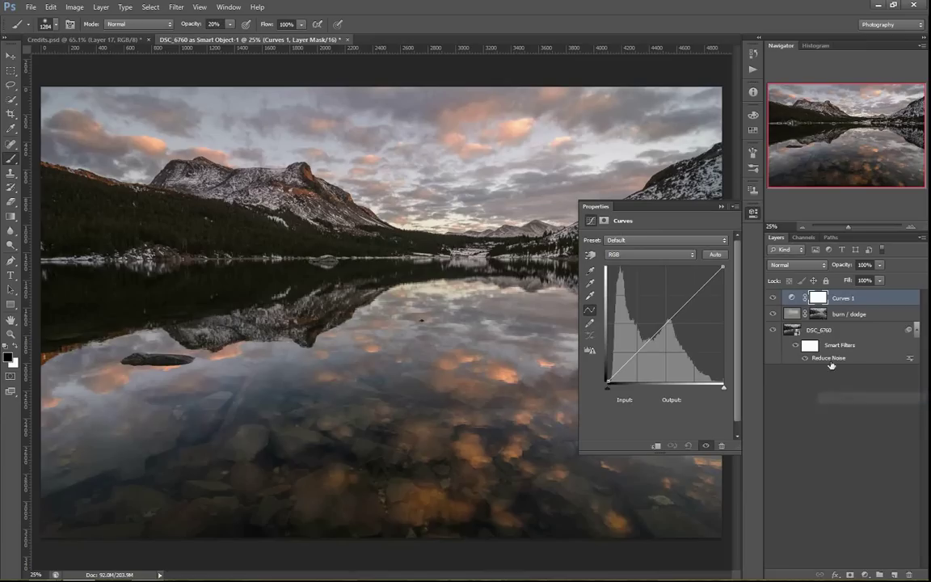
pyautogui.click(591, 257)
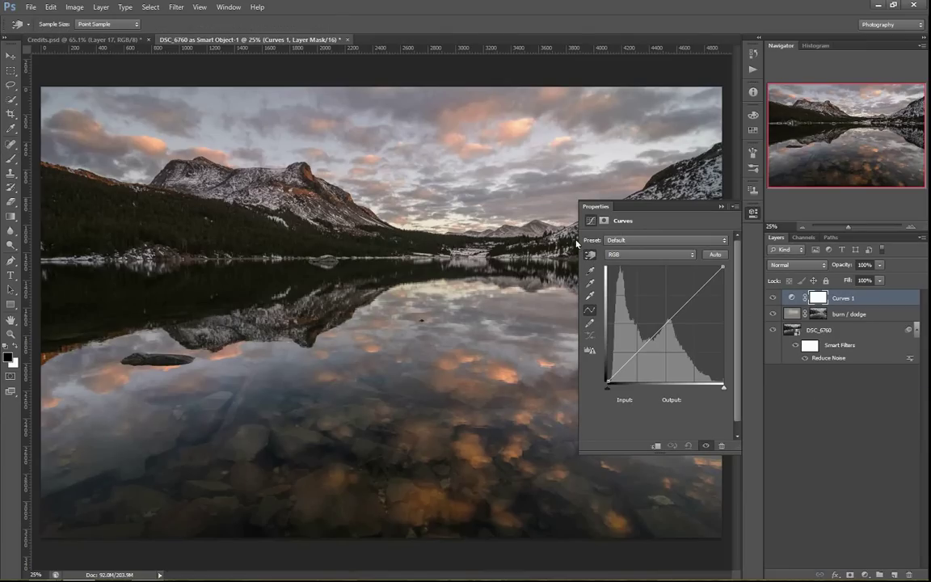
pyautogui.moveTo(486, 194); pyautogui.dragTo(487, 202)
pyautogui.click(505, 176)
pyautogui.moveTo(669, 335); pyautogui.dragTo(671, 318)
# Compare the photo with and without Curves 1, then target its mask for brush painting.
pyautogui.click(774, 297)
pyautogui.click(774, 298)
pyautogui.click(774, 298)
pyautogui.click(774, 297)
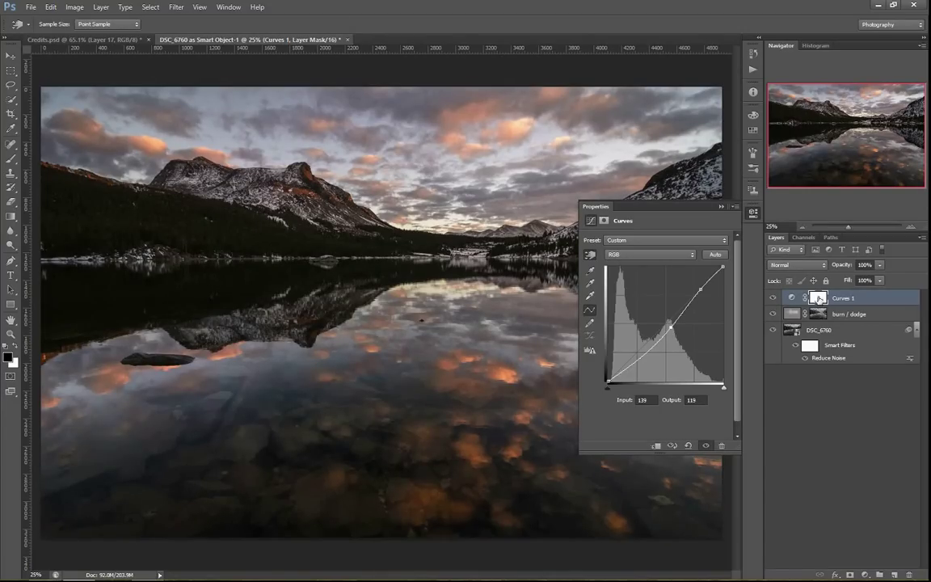
pyautogui.click(818, 299)
pyautogui.press('b')
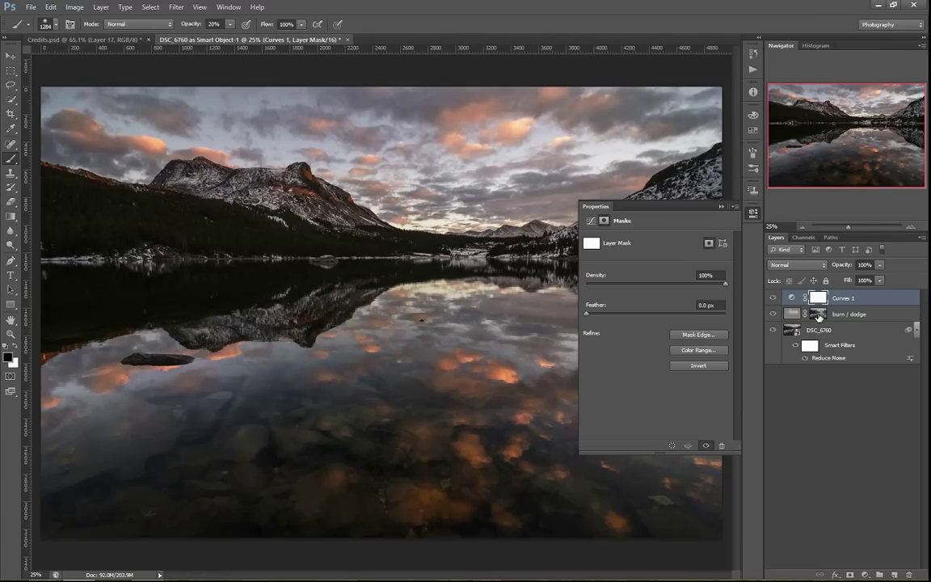
# Copy the burn / dodge mask onto Curves 1 and paint out the lake and right mountain.
pyautogui.moveTo(818, 315); pyautogui.dragTo(817, 297)
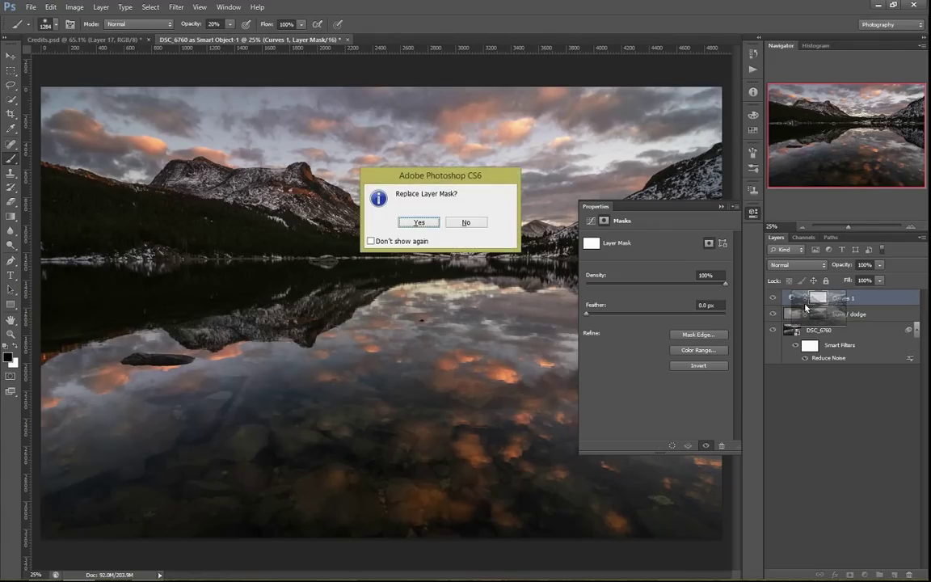
pyautogui.click(418, 222)
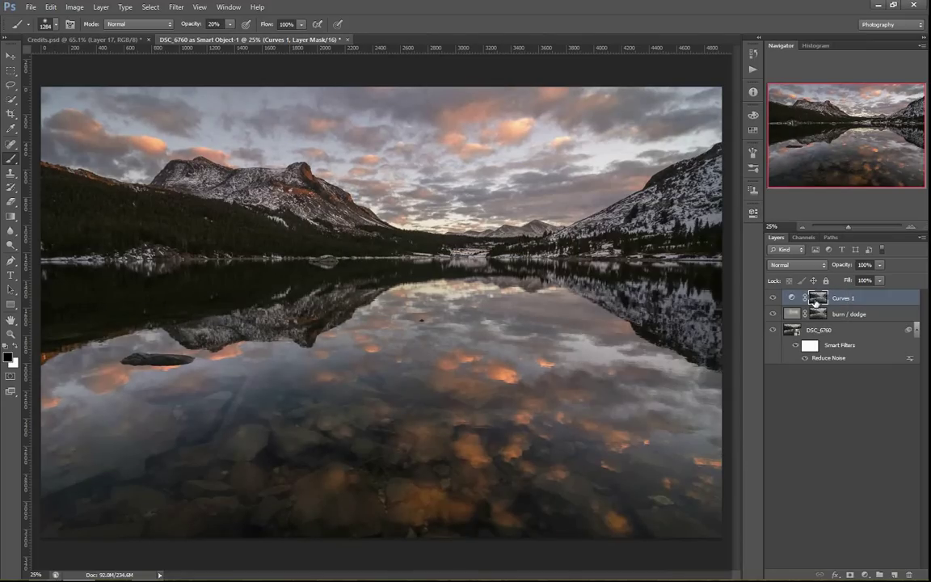
pyautogui.keyDown('alt'); pyautogui.click(814, 299); pyautogui.keyUp('alt')
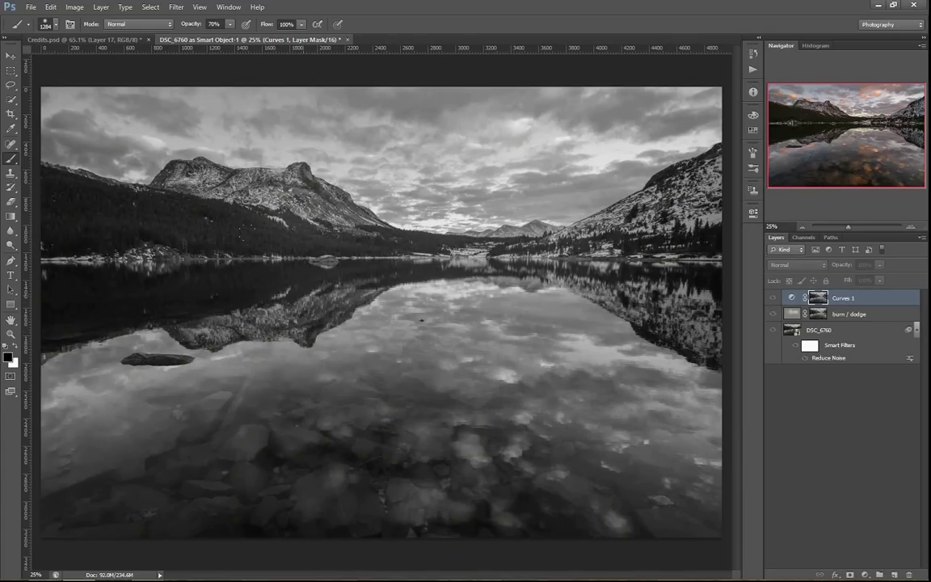
pyautogui.moveTo(242, 307)
pyautogui.mouseDown()
pyautogui.moveTo(161, 315)
pyautogui.moveTo(133, 291)
pyautogui.moveTo(444, 323)
pyautogui.moveTo(307, 355)
pyautogui.mouseUp()
pyautogui.moveTo(81, 376)
pyautogui.mouseDown()
pyautogui.moveTo(254, 420)
pyautogui.moveTo(602, 424)
pyautogui.moveTo(566, 339)
pyautogui.moveTo(557, 267)
pyautogui.moveTo(501, 420)
pyautogui.moveTo(73, 339)
pyautogui.moveTo(324, 226)
pyautogui.moveTo(611, 257)
pyautogui.moveTo(517, 335)
pyautogui.mouseUp()
pyautogui.moveTo(628, 349); pyautogui.dragTo(622, 349)
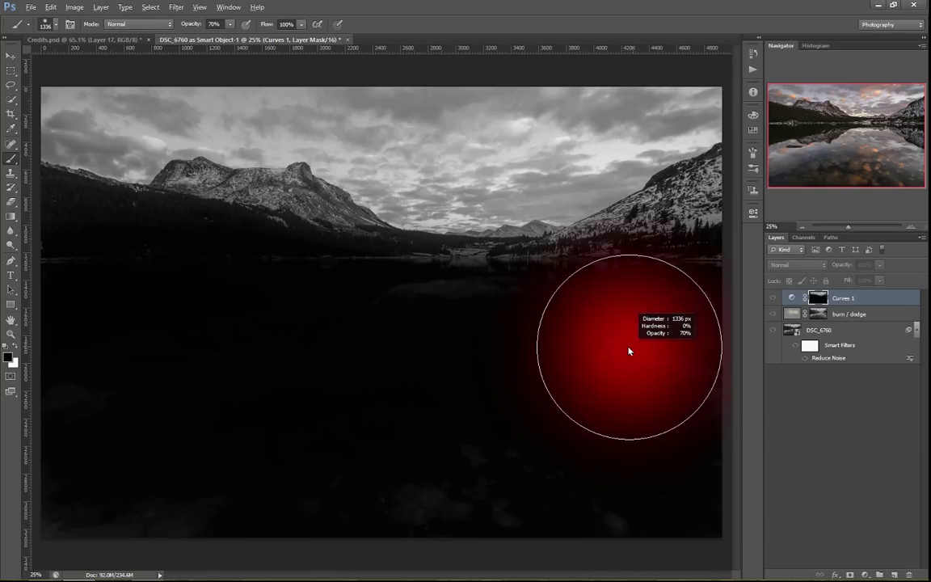
pyautogui.moveTo(614, 266)
pyautogui.mouseDown()
pyautogui.moveTo(582, 213)
pyautogui.moveTo(538, 275)
pyautogui.moveTo(267, 190)
pyautogui.moveTo(194, 178)
pyautogui.moveTo(211, 201)
pyautogui.moveTo(323, 206)
pyautogui.moveTo(73, 190)
pyautogui.moveTo(404, 233)
pyautogui.moveTo(560, 295)
pyautogui.moveTo(395, 492)
pyautogui.moveTo(41, 472)
pyautogui.mouseUp()
# Return to the colour photo and compare it with and without the sky curves.
pyautogui.keyDown('alt'); pyautogui.click(815, 299); pyautogui.keyUp('alt')
pyautogui.click(774, 298)
pyautogui.click(774, 298)
pyautogui.click(774, 298)
pyautogui.click(774, 298)
pyautogui.click(774, 298)
pyautogui.click(774, 299)
pyautogui.click(775, 299)
pyautogui.click(775, 299)
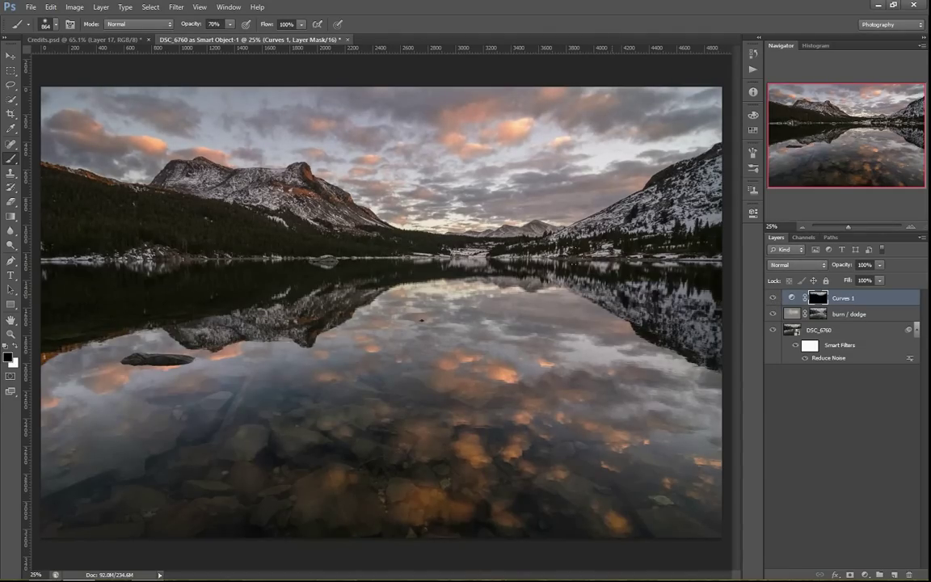
# Push the Curves 1 midtone point further to 143→105 and compare the result.
pyautogui.press('x')
pyautogui.doubleClick(796, 298)
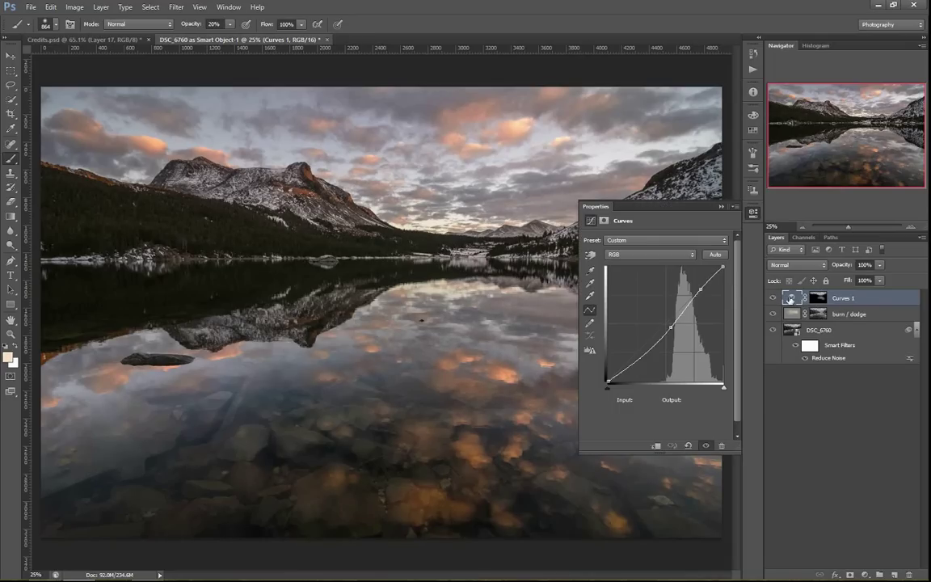
pyautogui.moveTo(673, 326); pyautogui.dragTo(673, 335)
pyautogui.click(753, 212)
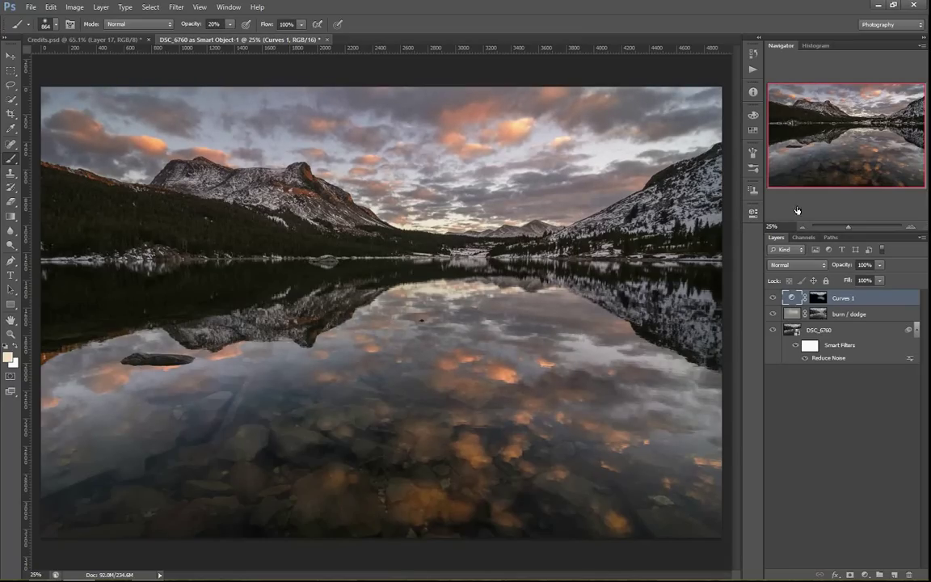
pyautogui.click(773, 315)
pyautogui.click(773, 314)
pyautogui.click(773, 314)
pyautogui.click(772, 314)
# Trim a thin strip from the lake photo's left edge with the Crop tool.
pyautogui.press('c')
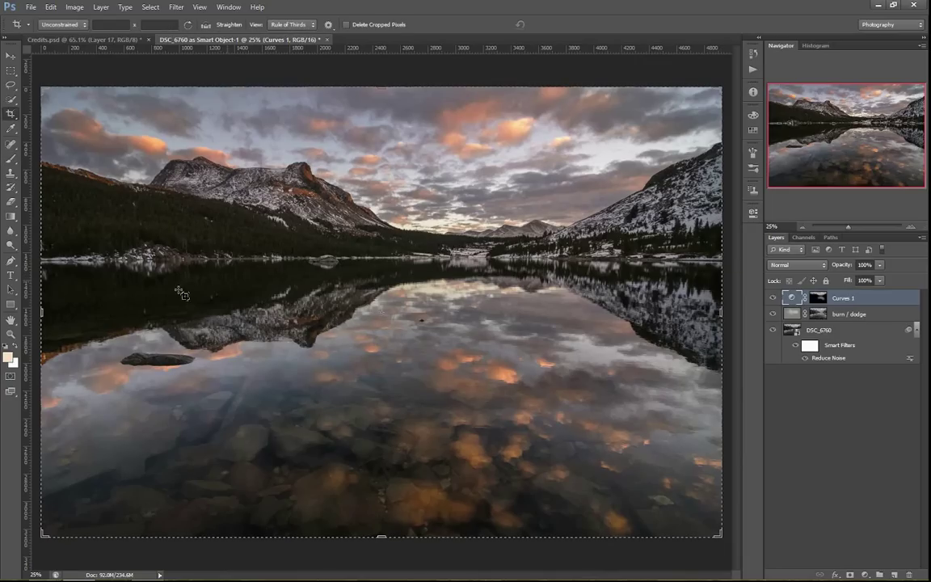
pyautogui.moveTo(42, 313); pyautogui.dragTo(63, 277)
pyautogui.press('Return')
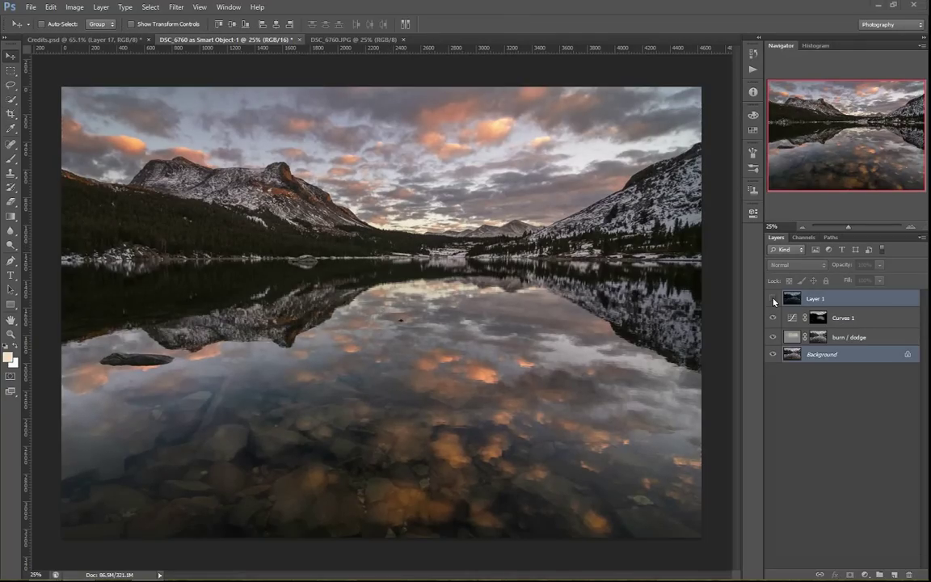
pyautogui.click(772, 299)
pyautogui.click(772, 300)
pyautogui.click(773, 300)
pyautogui.click(774, 299)
pyautogui.click(773, 299)
pyautogui.click(773, 299)
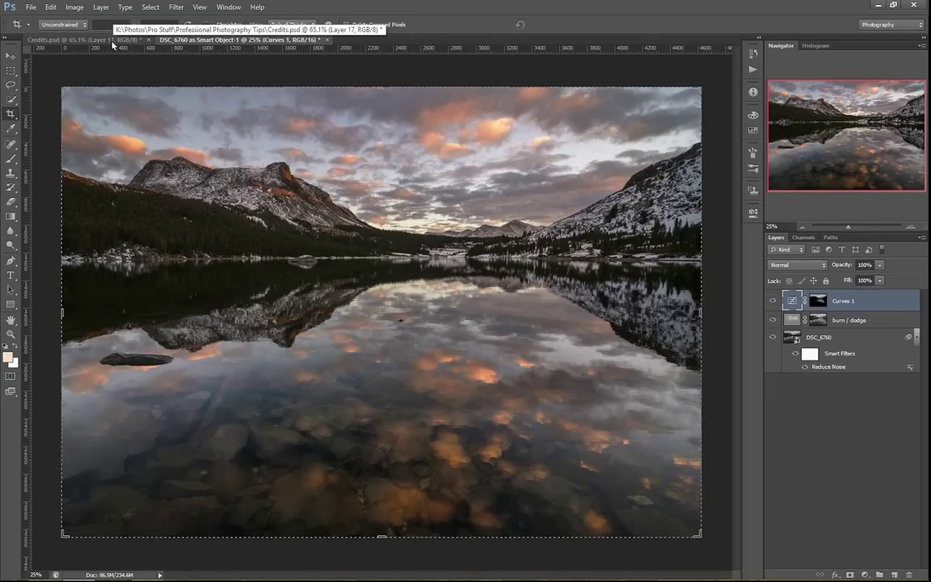
# Switch to Credits.psd with its Subscribe & Share end-credits layout.
pyautogui.click(113, 41)
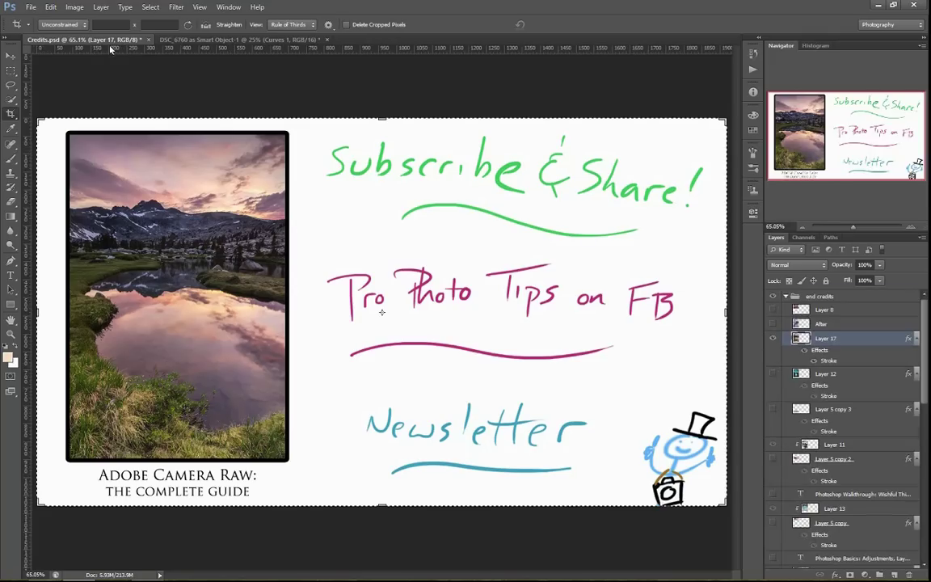